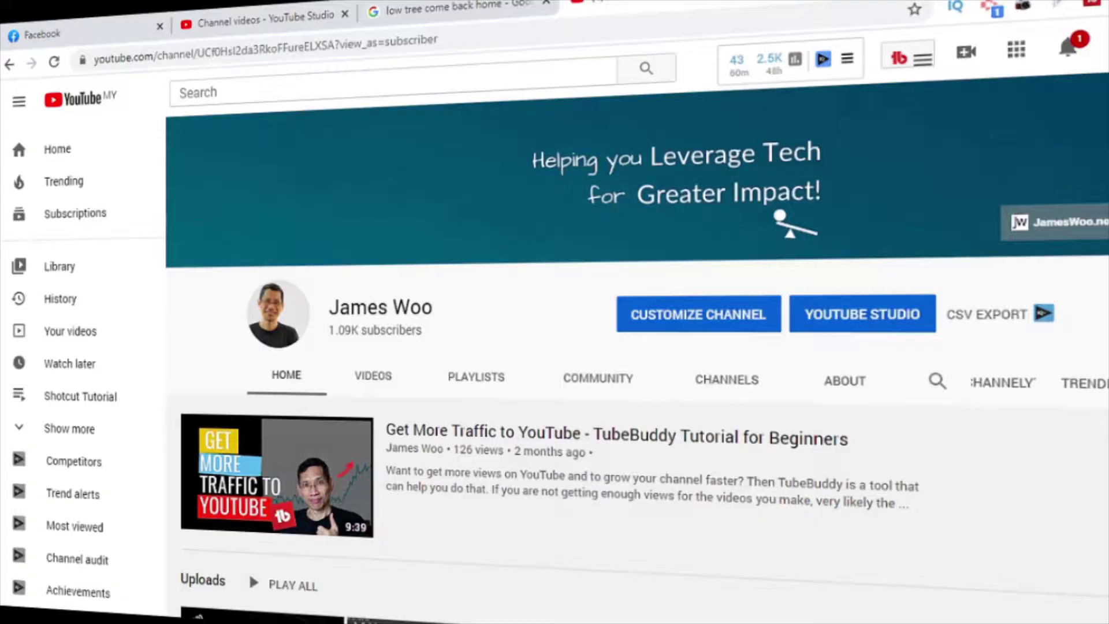
Place Intro Filmora on track 1, match the project to its 1920x1080 30fps, and mute its audio
scroll(635, 381, down, 2)
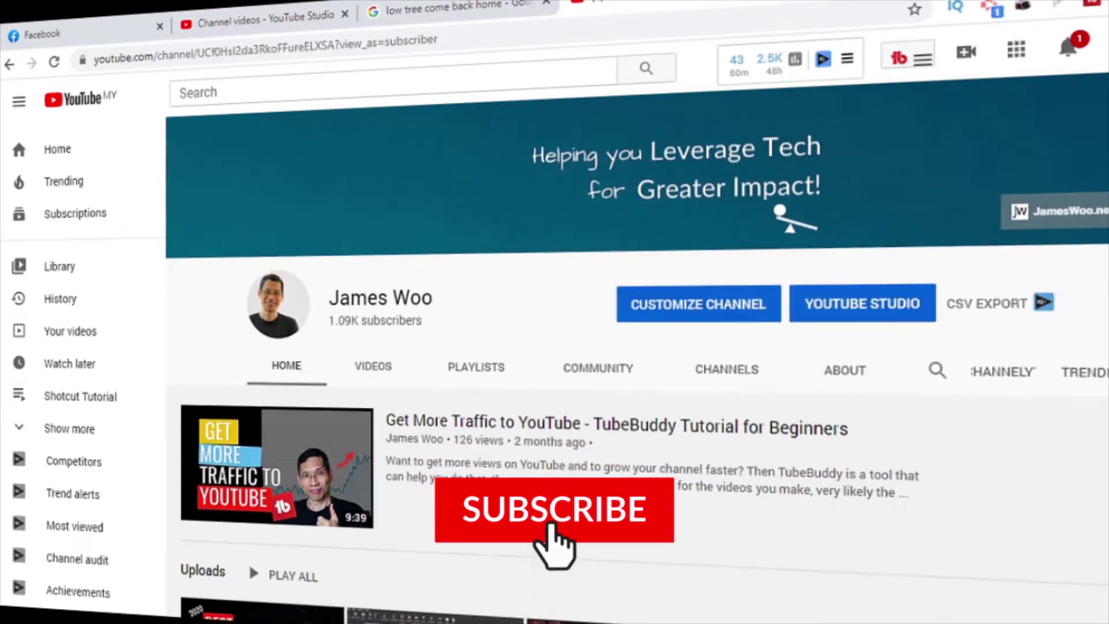
scroll(636, 382, down, 4)
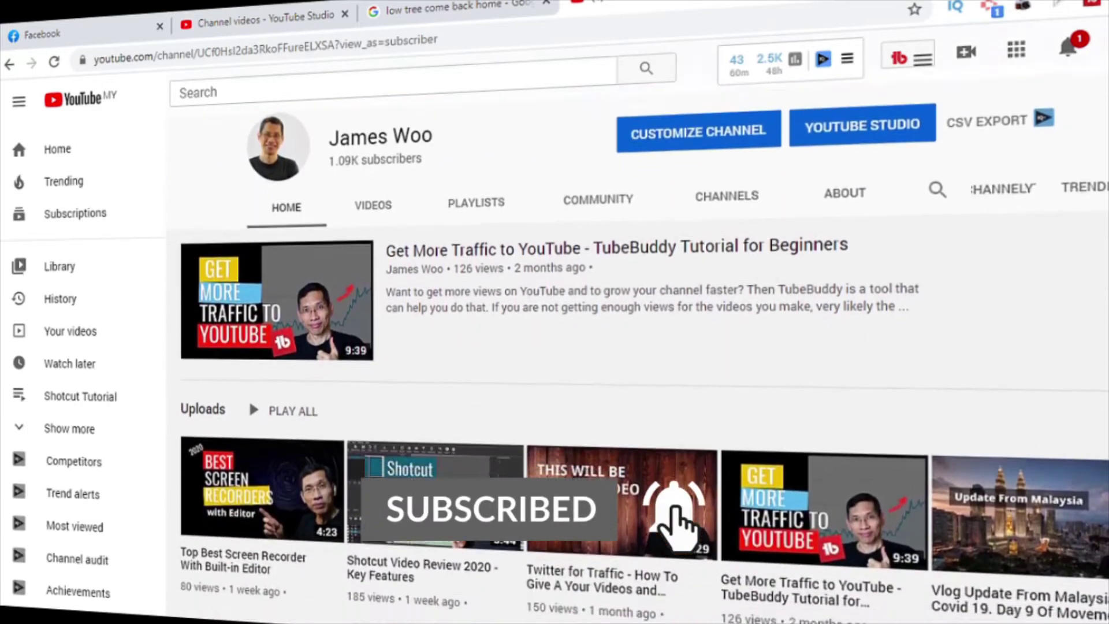
scroll(636, 381, down, 2)
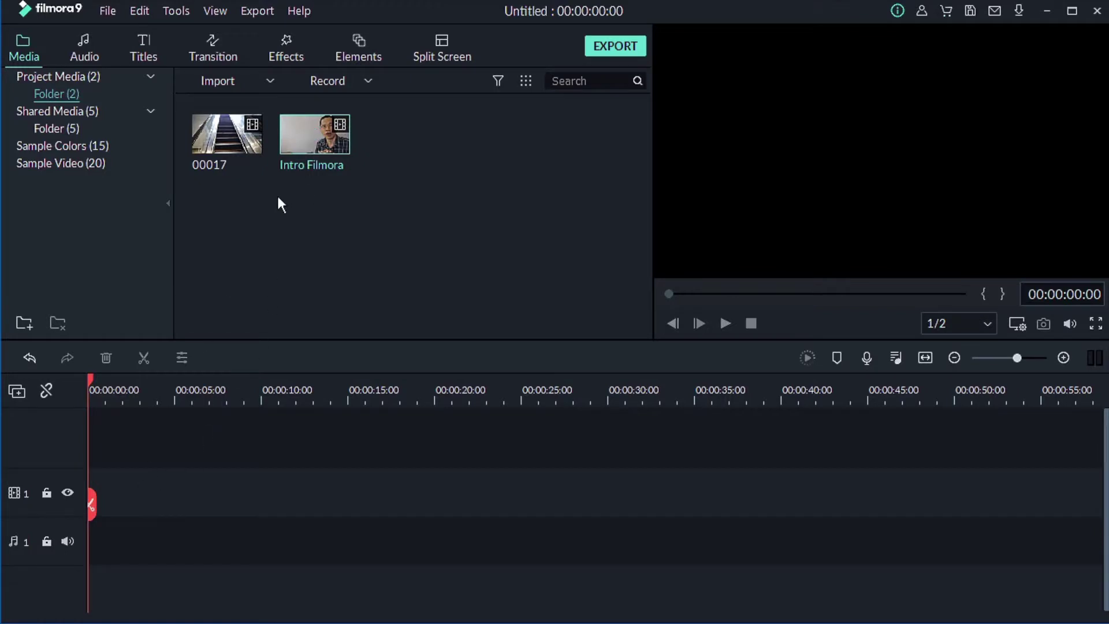
drag(341, 143, 102, 498)
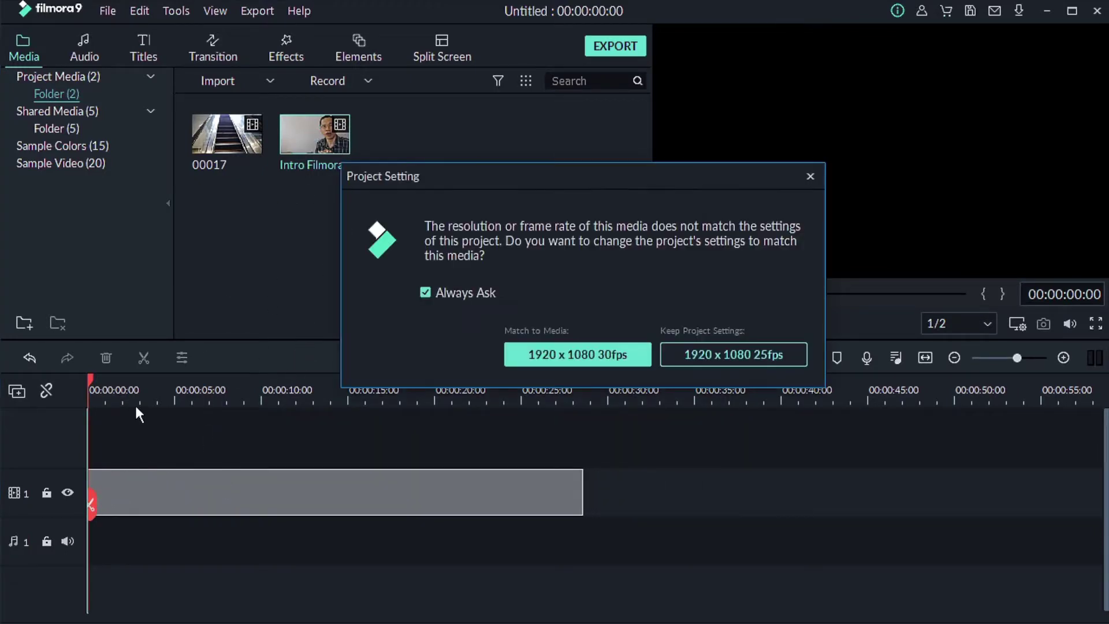
click(528, 348)
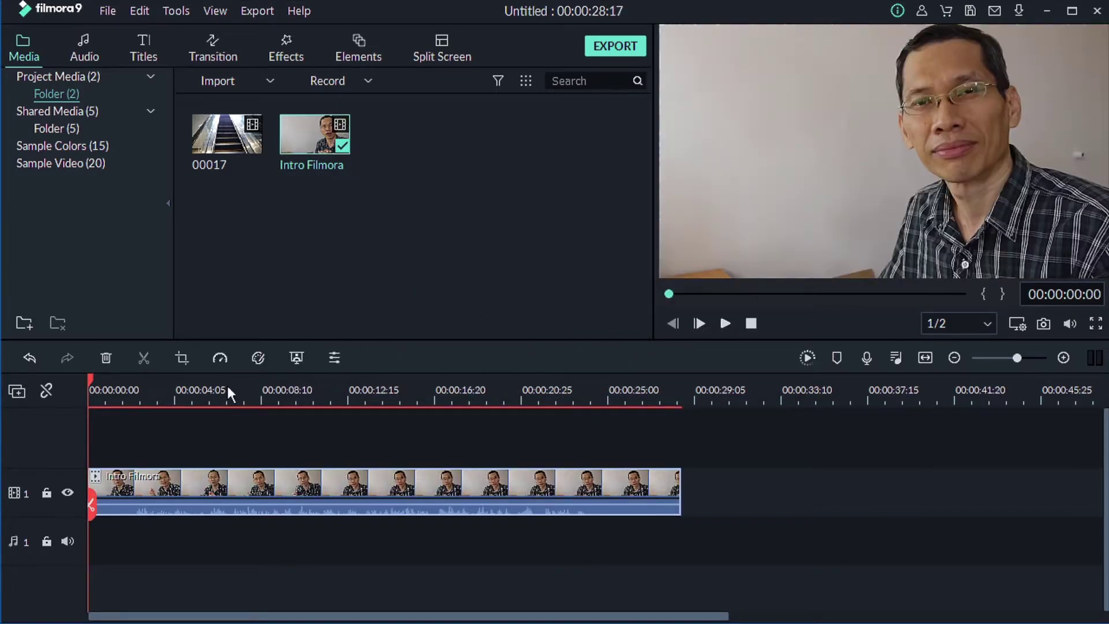
right_click(157, 485)
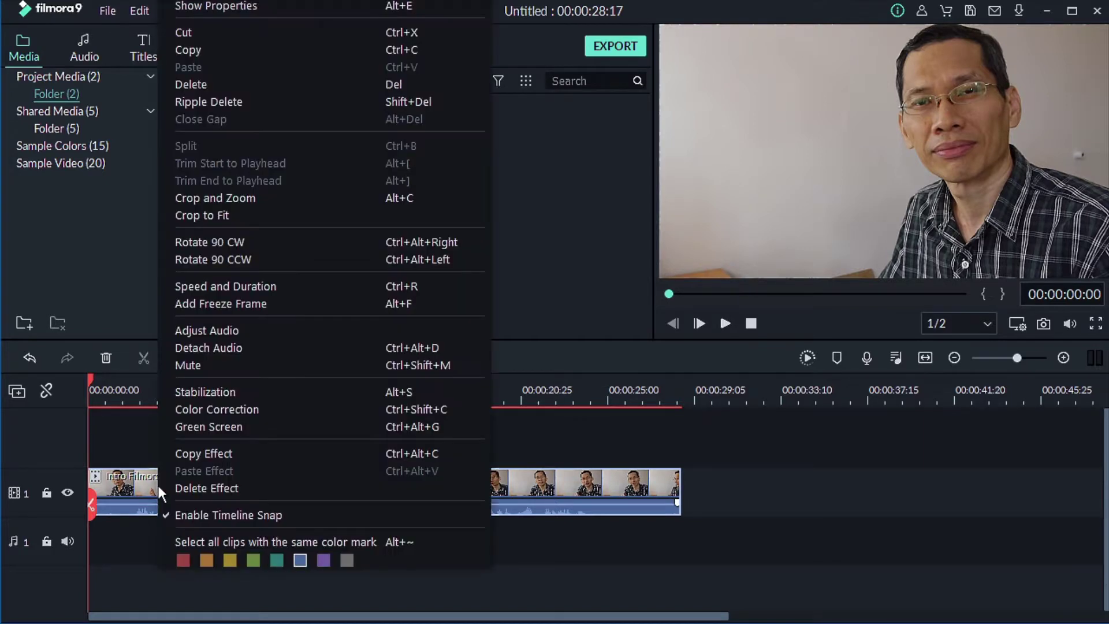
click(195, 365)
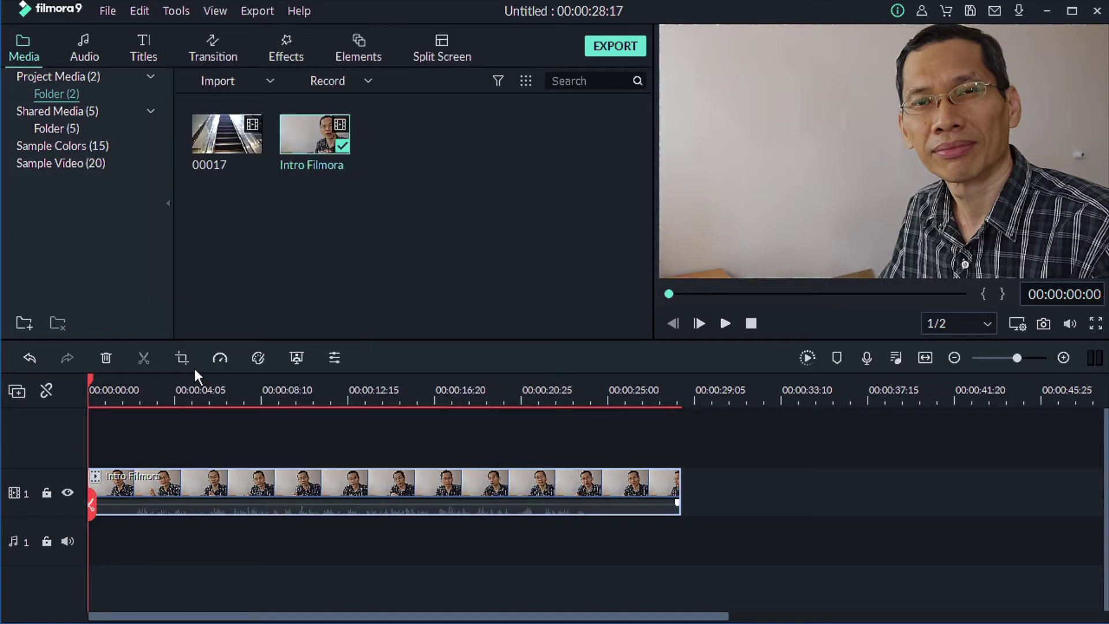
Preview the clip to about three seconds in, then open its Crop and Zoom settings
click(726, 324)
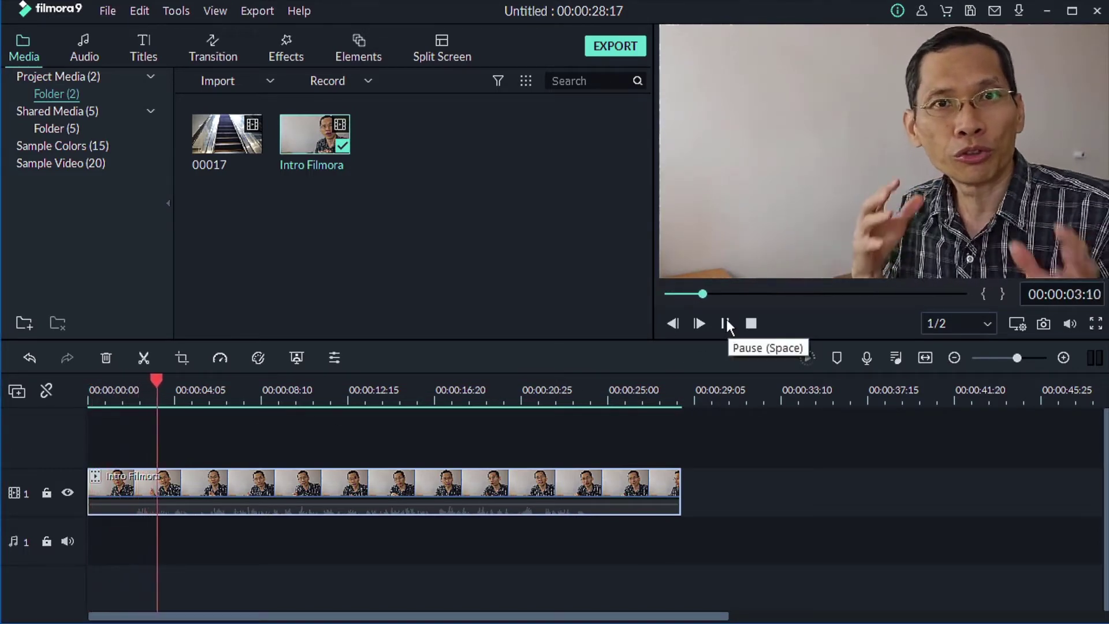
click(726, 323)
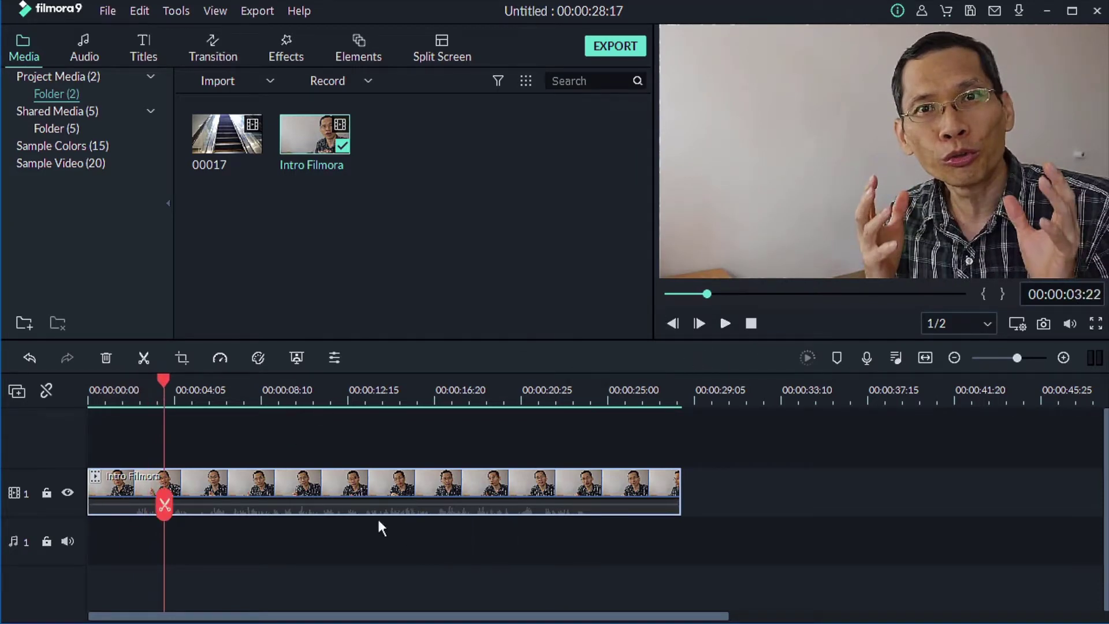
right_click(277, 479)
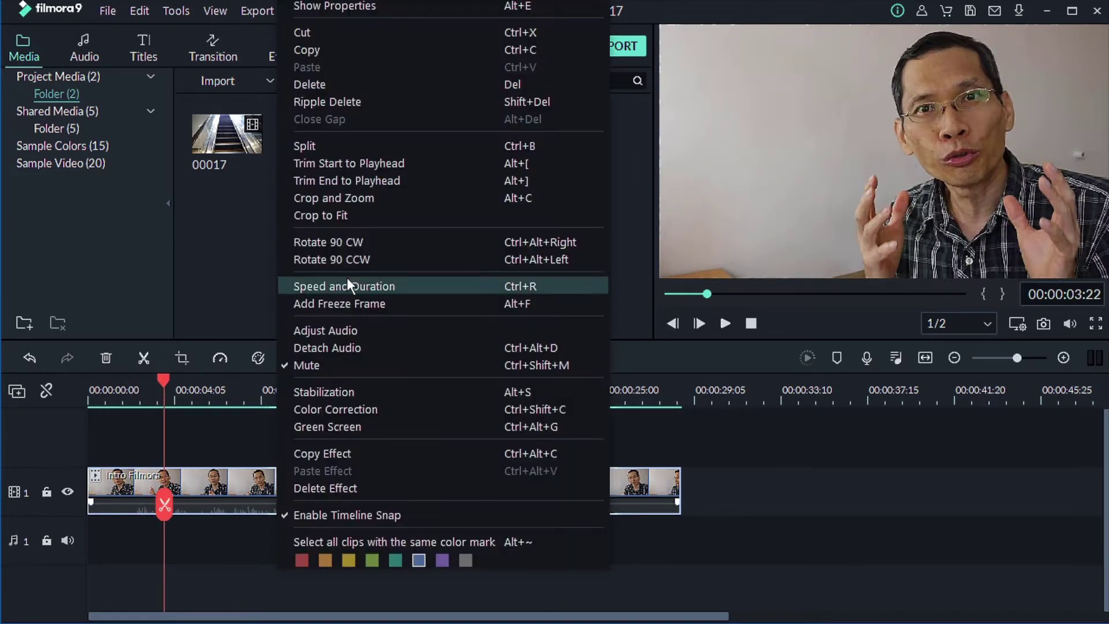
click(335, 199)
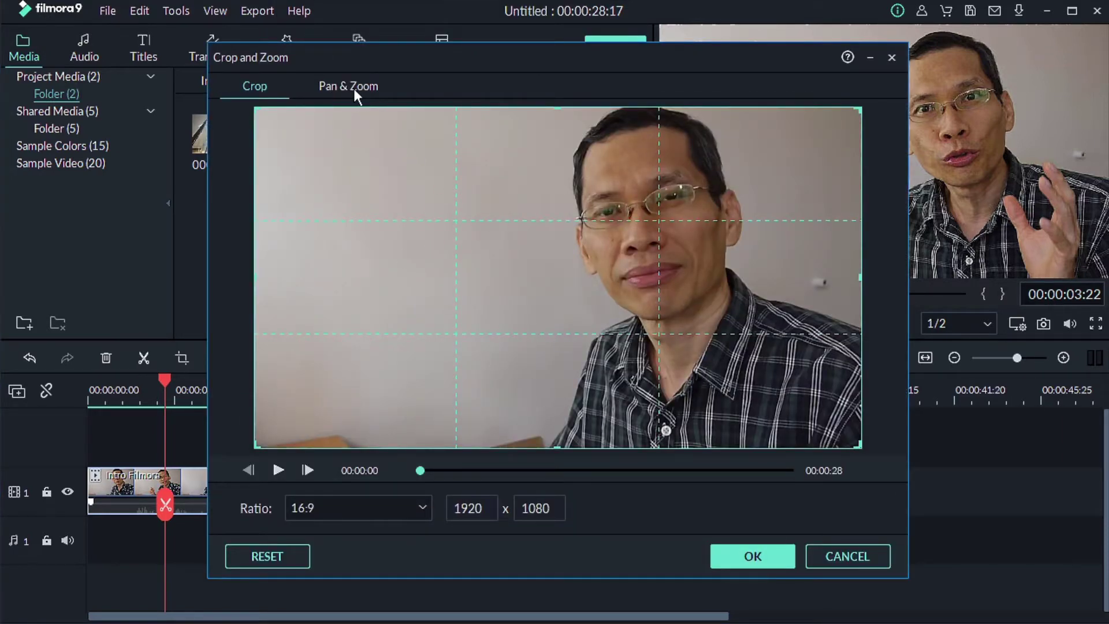
In Pan & Zoom, set Custom ratio and swap start/end so it begins on a 960x539 frame
click(348, 86)
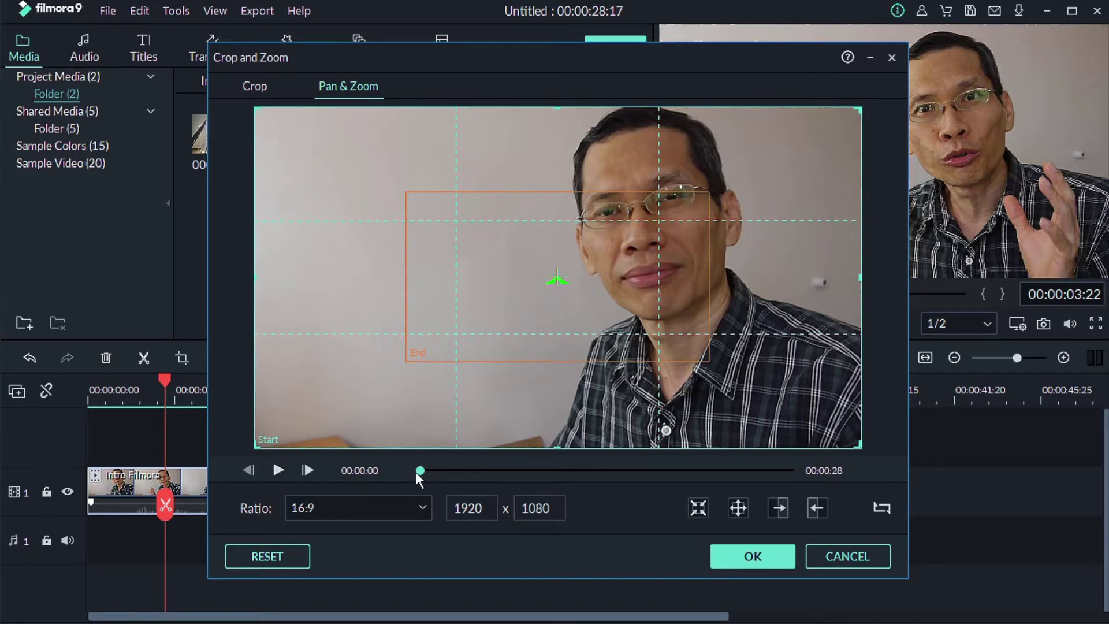
mouse_move(422, 470)
mouse_down()
mouse_move(505, 468)
mouse_move(410, 466)
mouse_up()
click(423, 510)
click(348, 610)
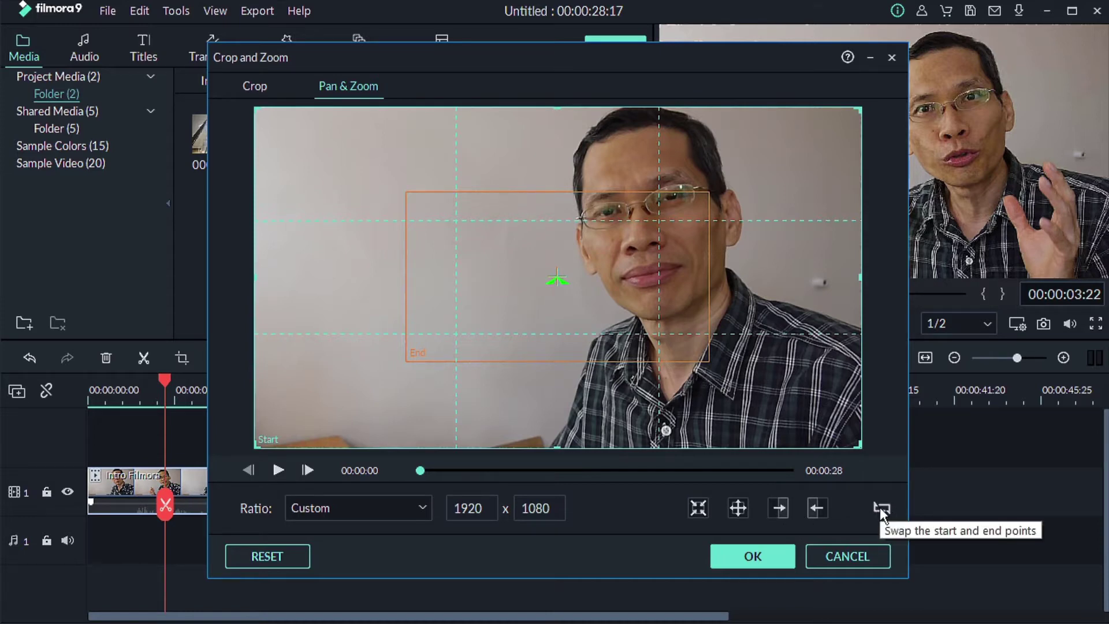
click(737, 507)
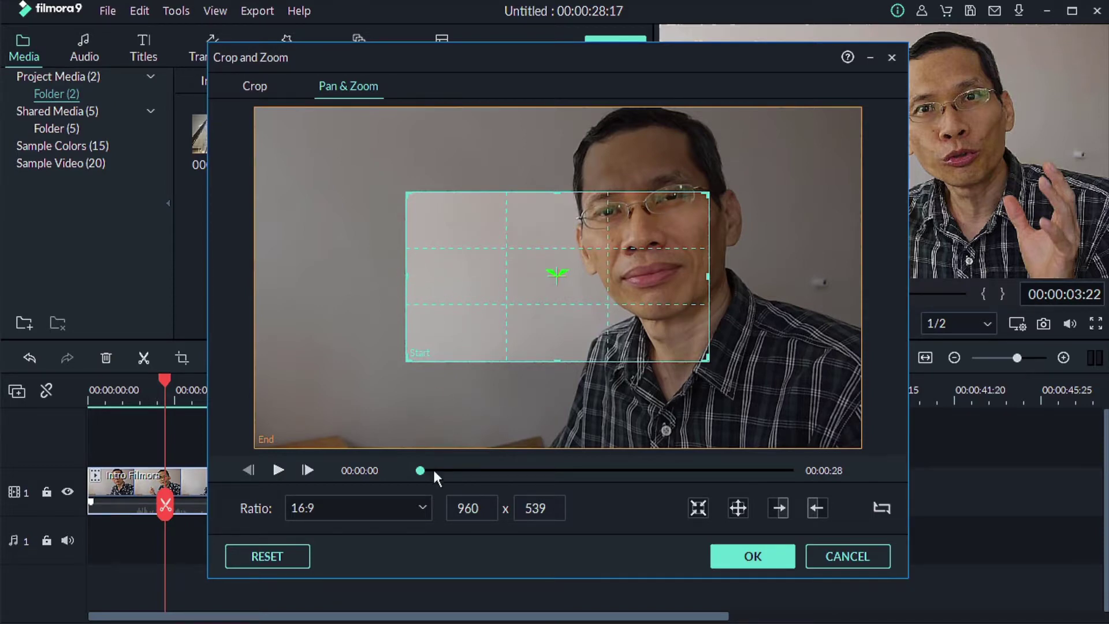
Reshape the Custom-ratio start frame into a full-width 1920x79 strip across the face
click(423, 511)
click(380, 615)
drag(558, 359, 565, 213)
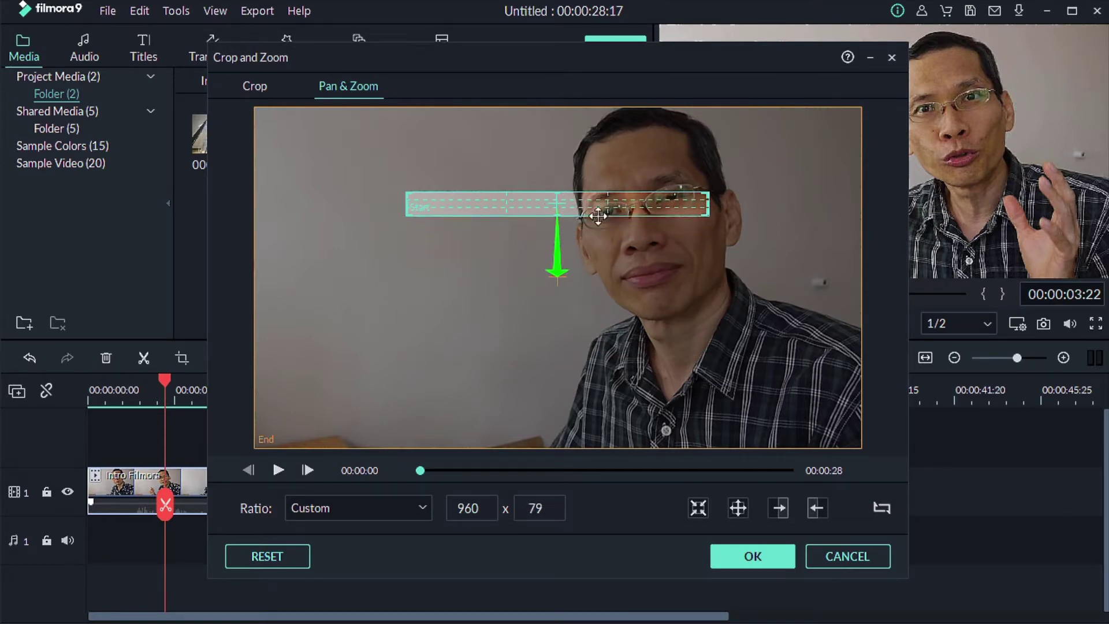
drag(571, 201, 579, 253)
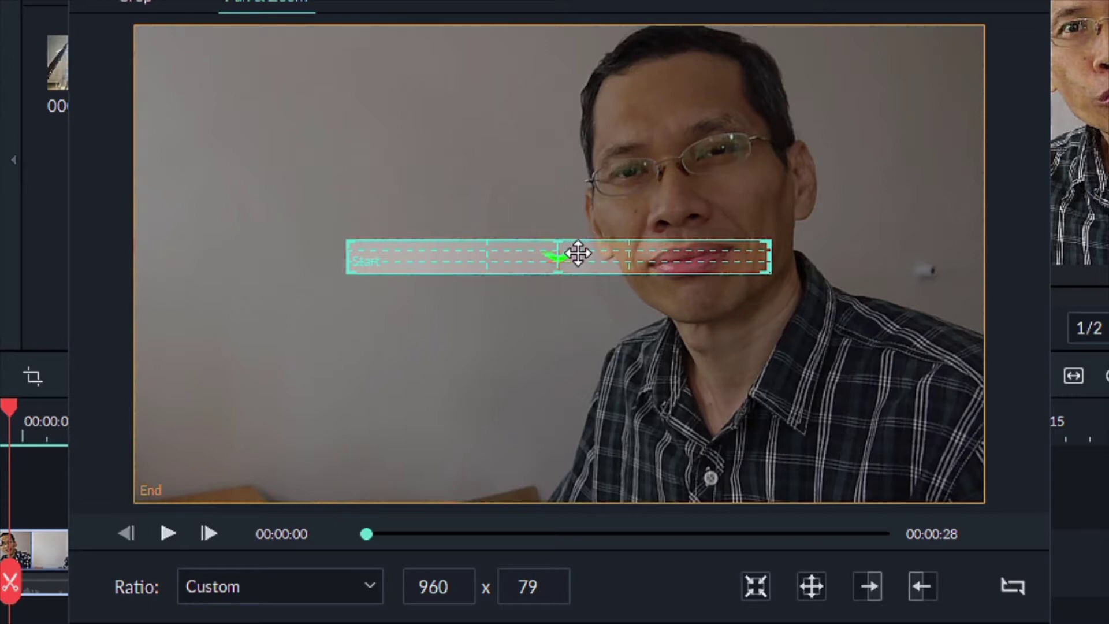
drag(578, 253, 577, 251)
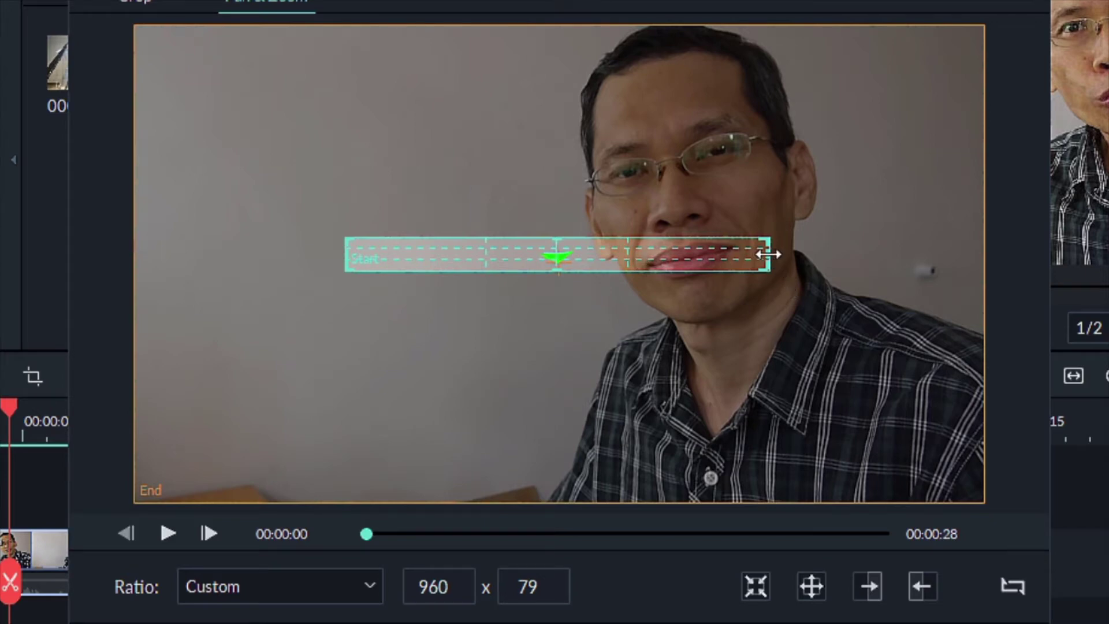
drag(769, 254, 991, 262)
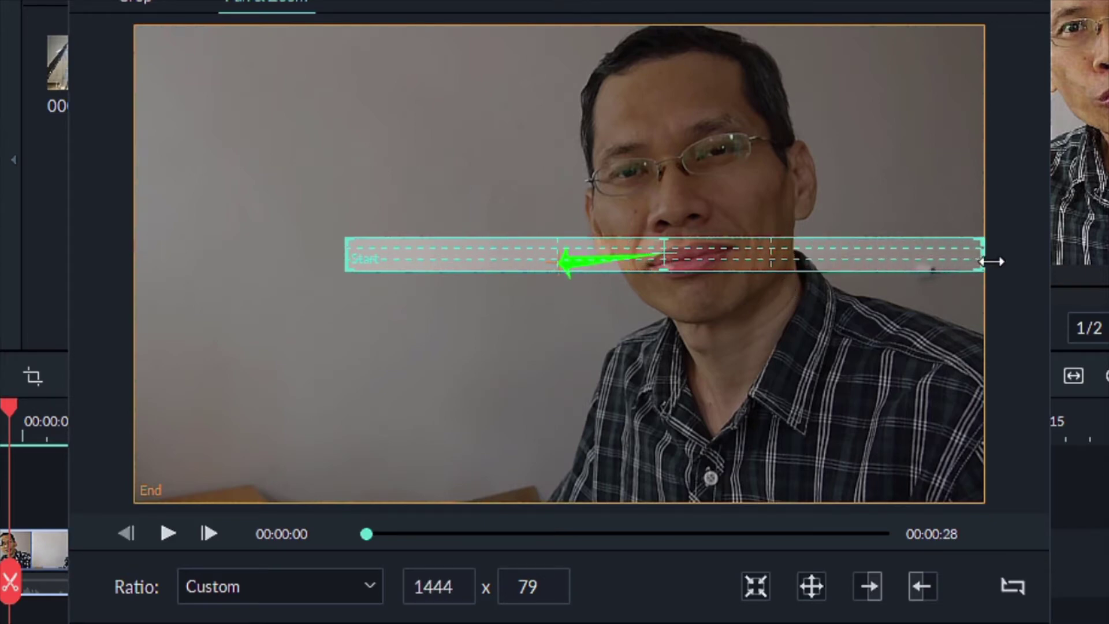
drag(345, 254, 191, 254)
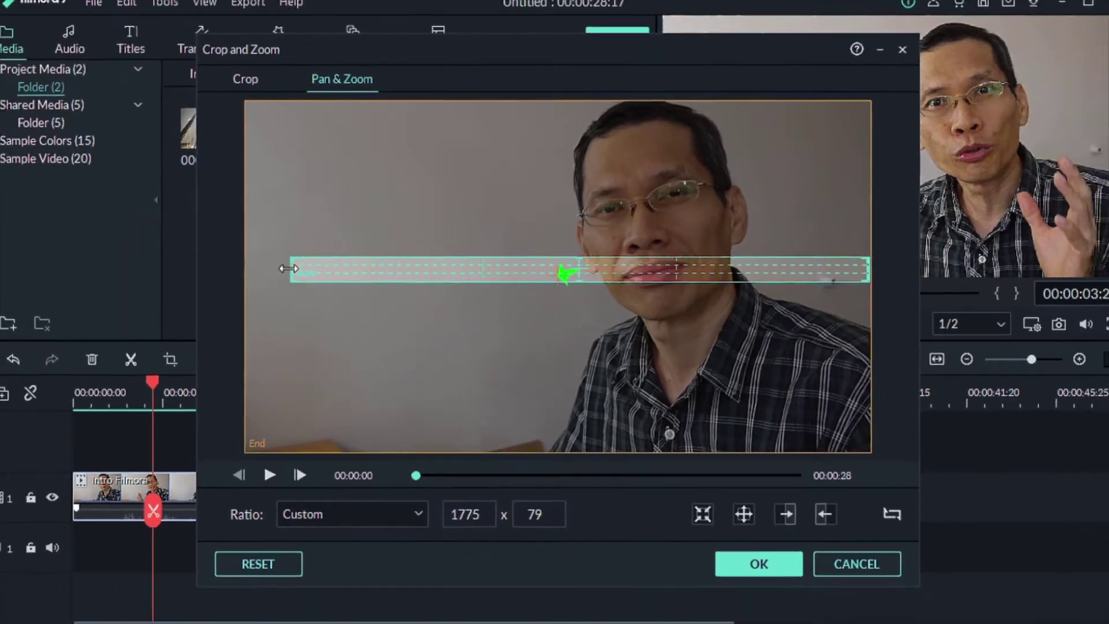
drag(289, 269, 246, 268)
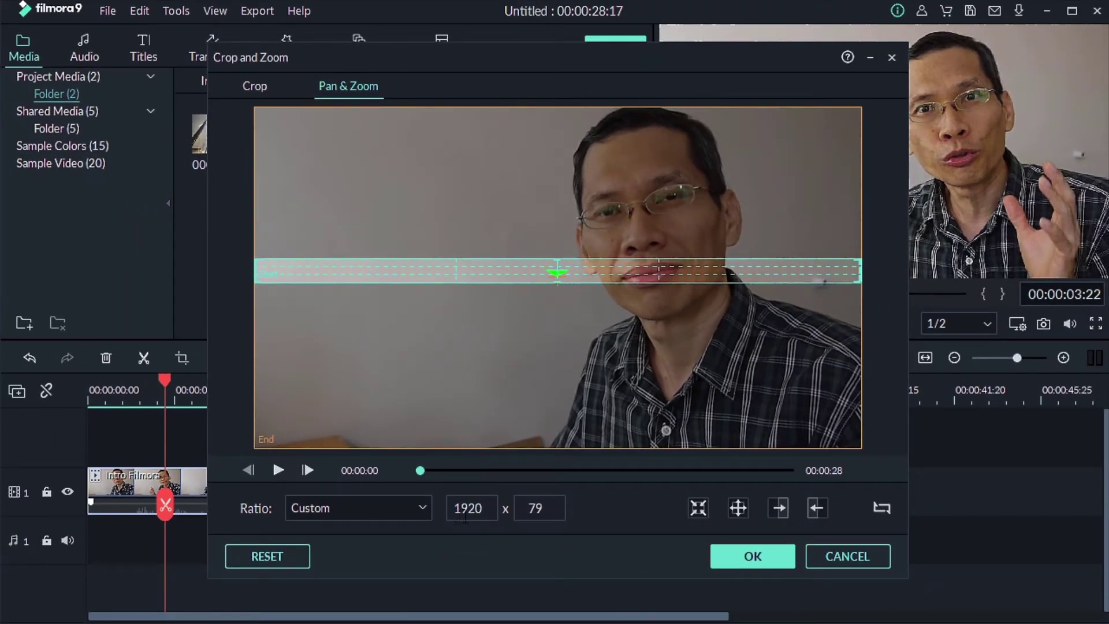
Set the start strip height to 77, trim the end frame to 1920x878, and apply the pan-and-zoom
double_click(532, 509)
text(77)
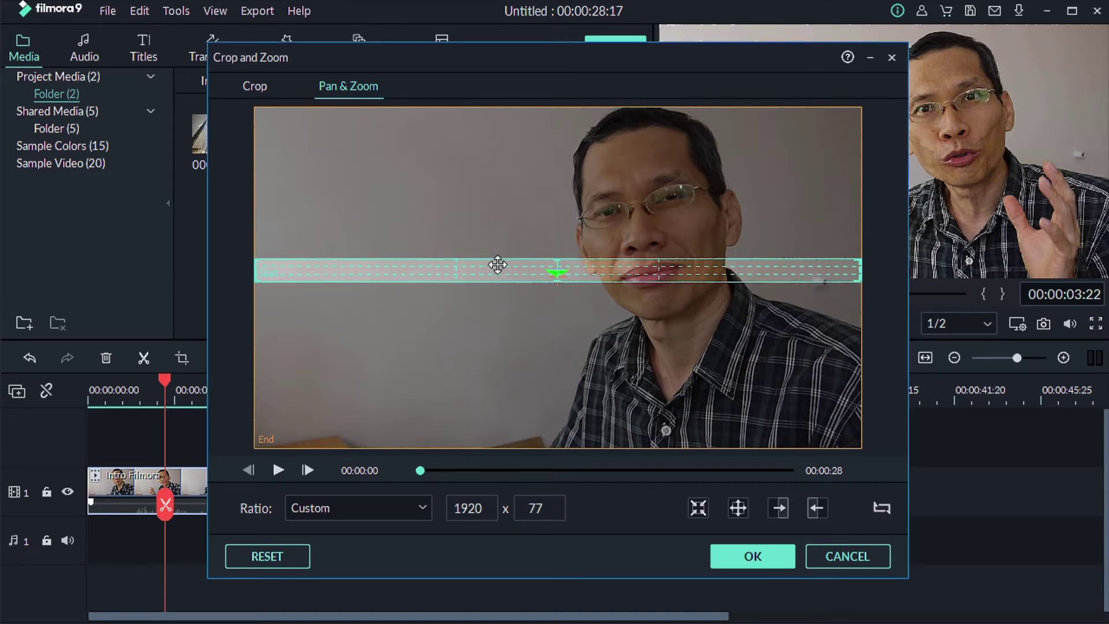
click(345, 419)
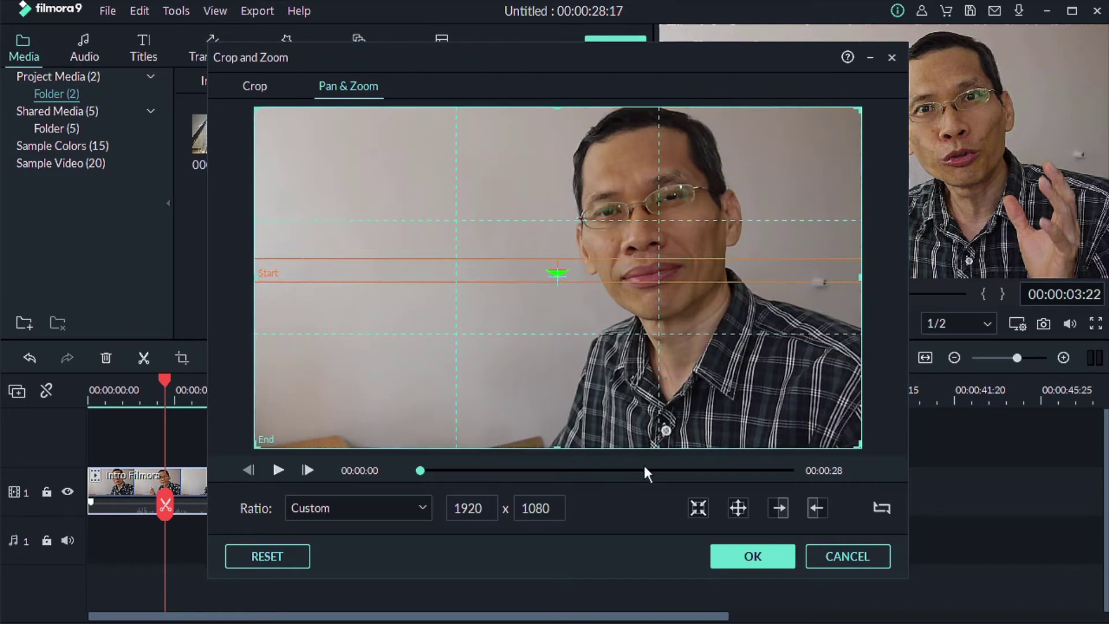
drag(558, 447, 554, 424)
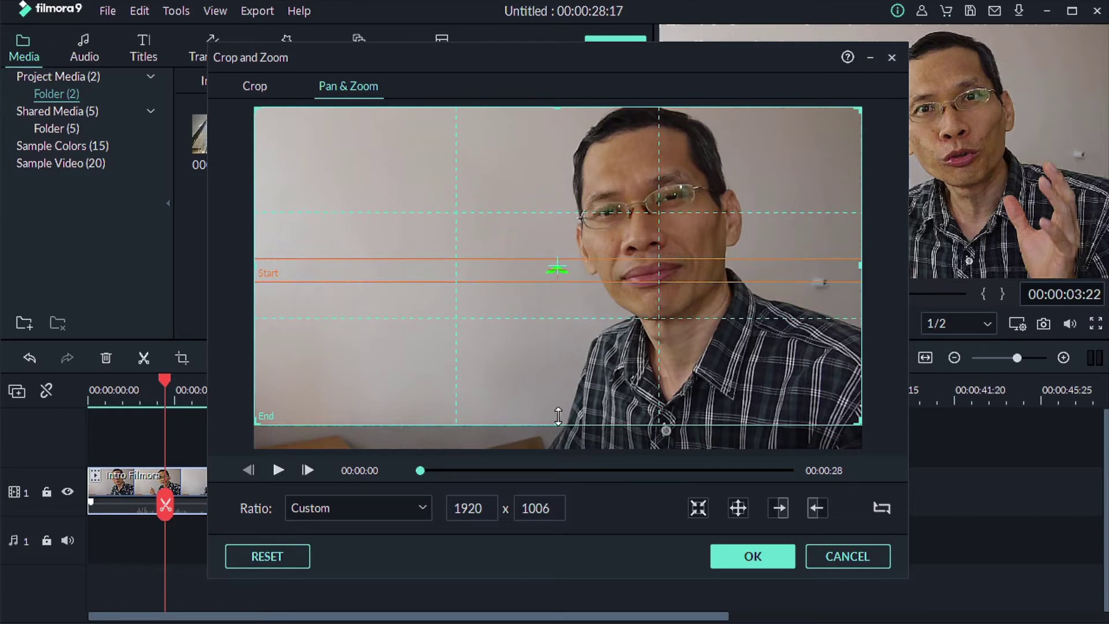
drag(556, 110, 556, 131)
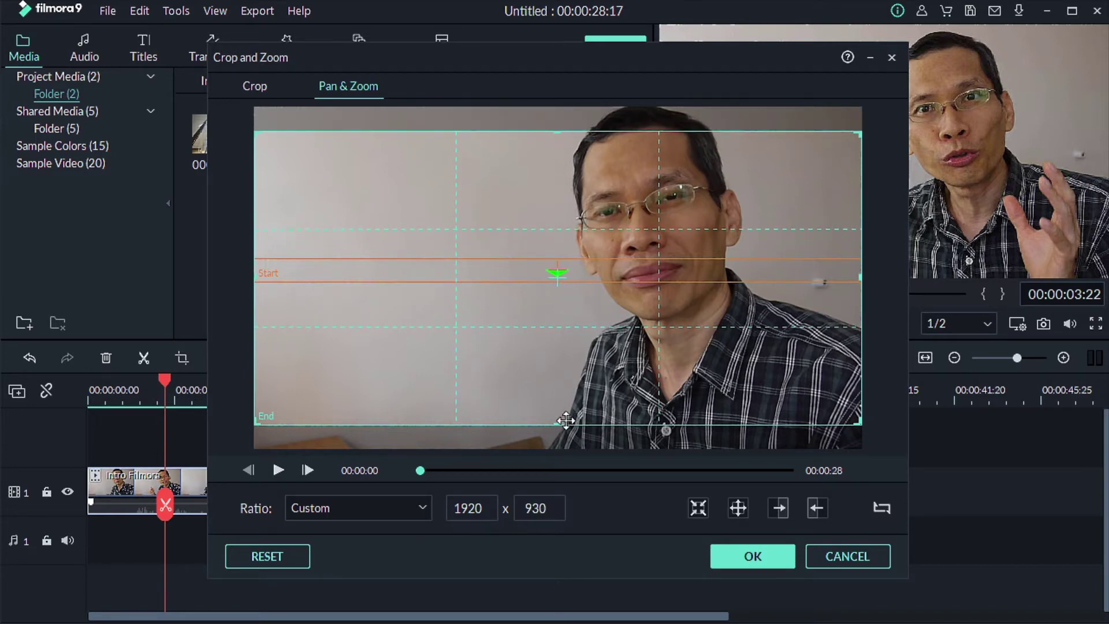
drag(557, 423, 558, 408)
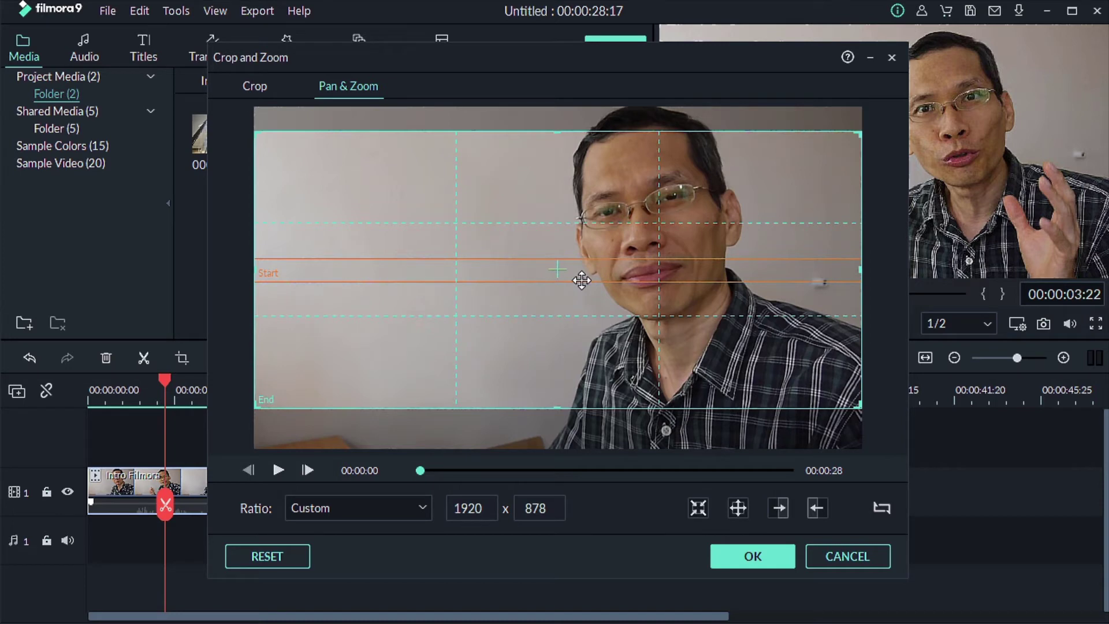
click(751, 558)
Preview the strip-opening animation, split the clip near 00:00:04, and select the second part
click(725, 324)
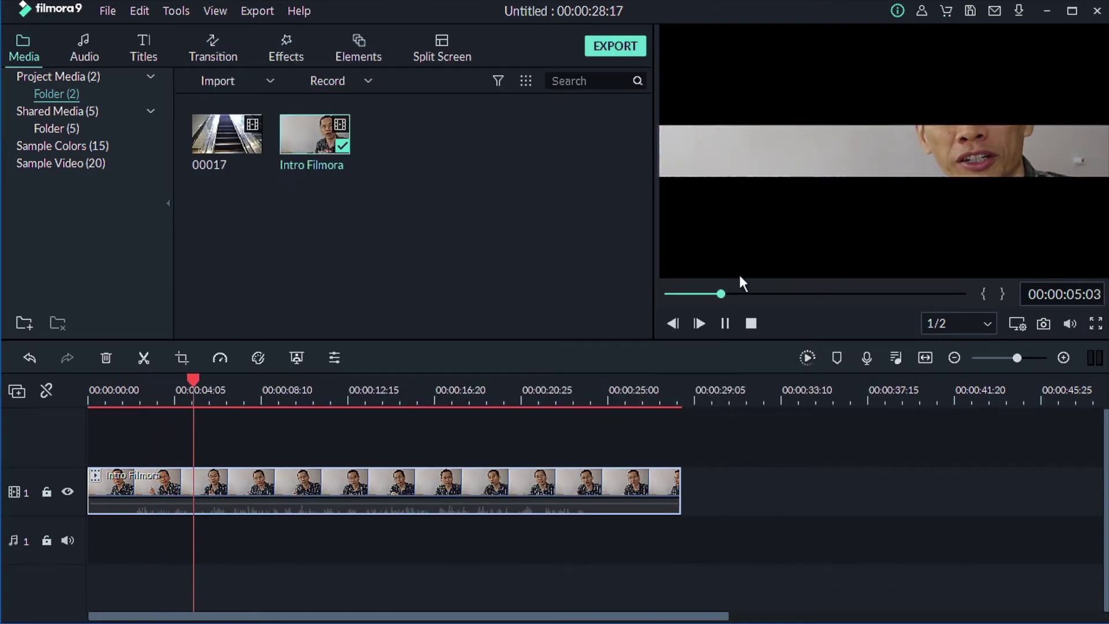
key(space)
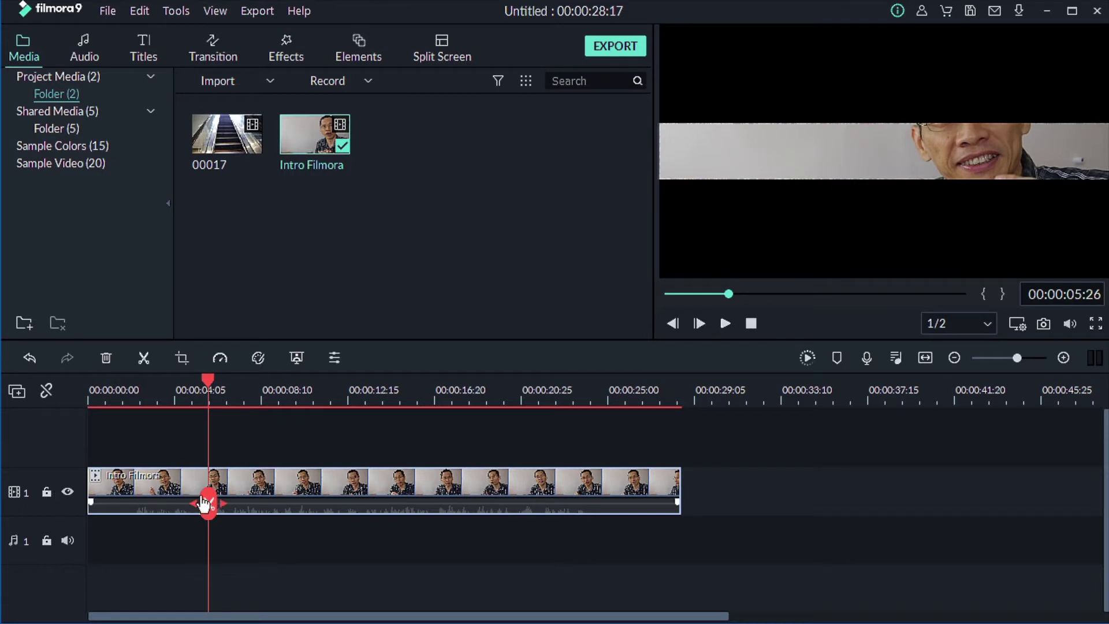
drag(209, 503, 172, 485)
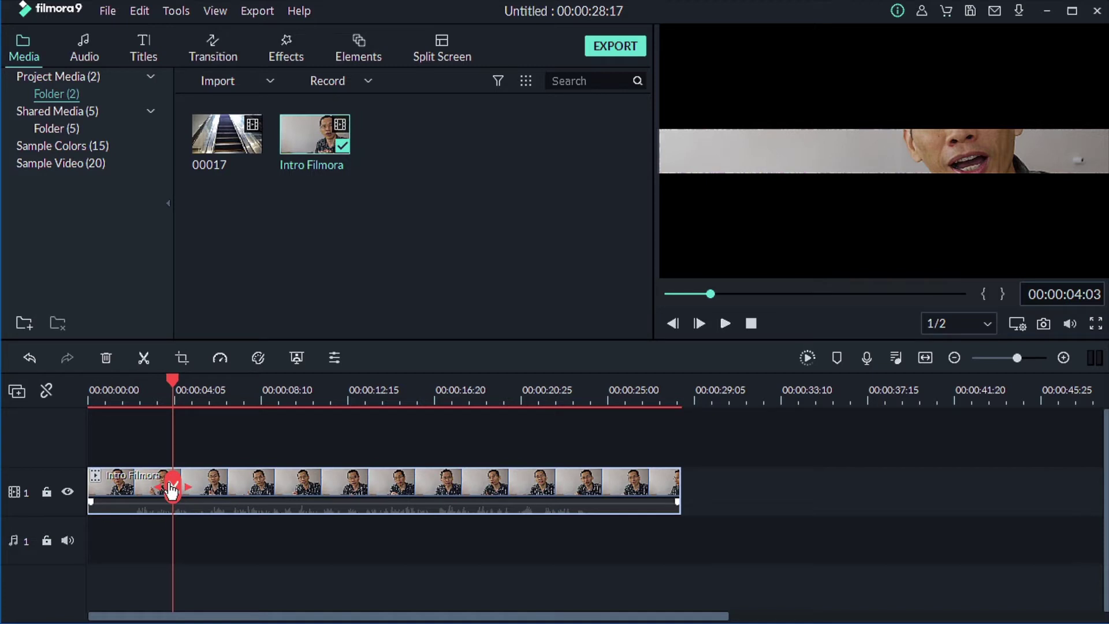
click(172, 488)
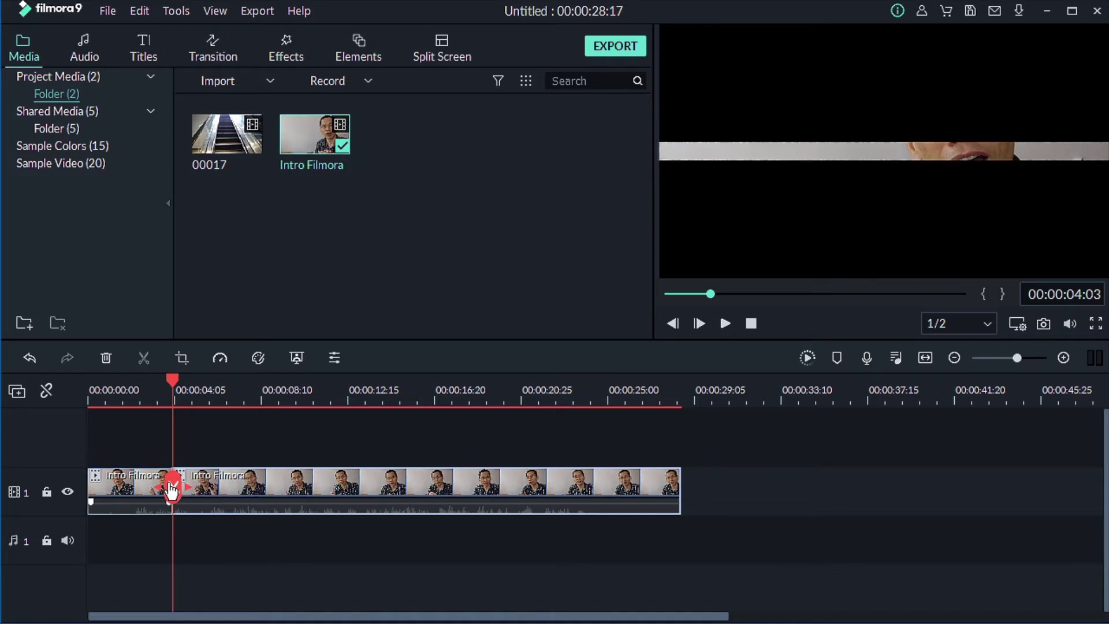
mouse_move(170, 486)
mouse_down()
mouse_move(131, 485)
mouse_move(174, 481)
mouse_move(165, 482)
mouse_up()
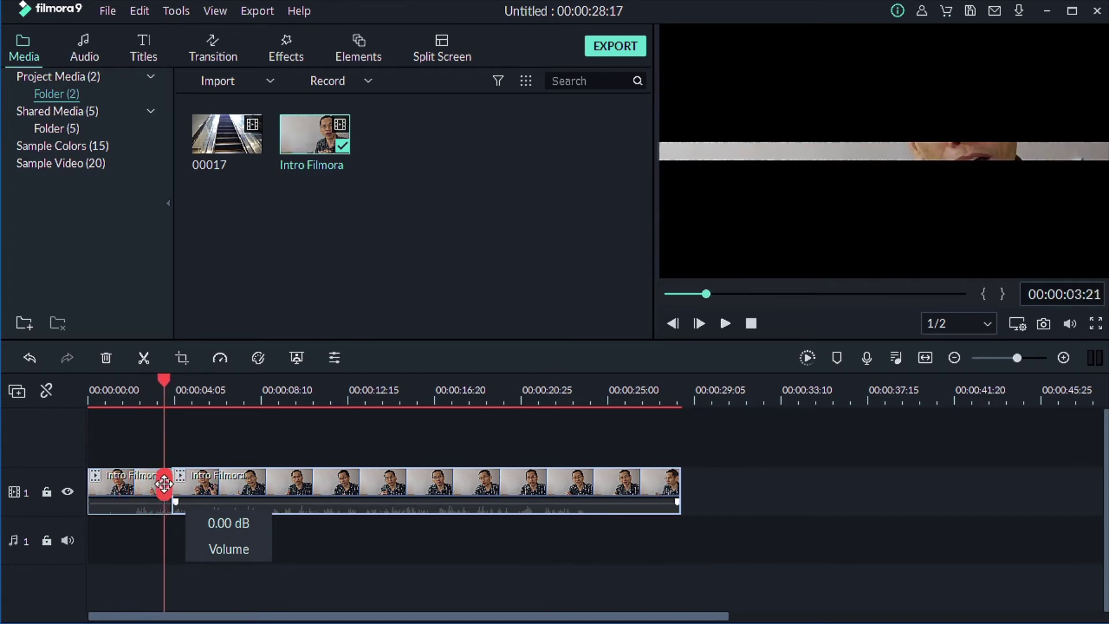
click(127, 492)
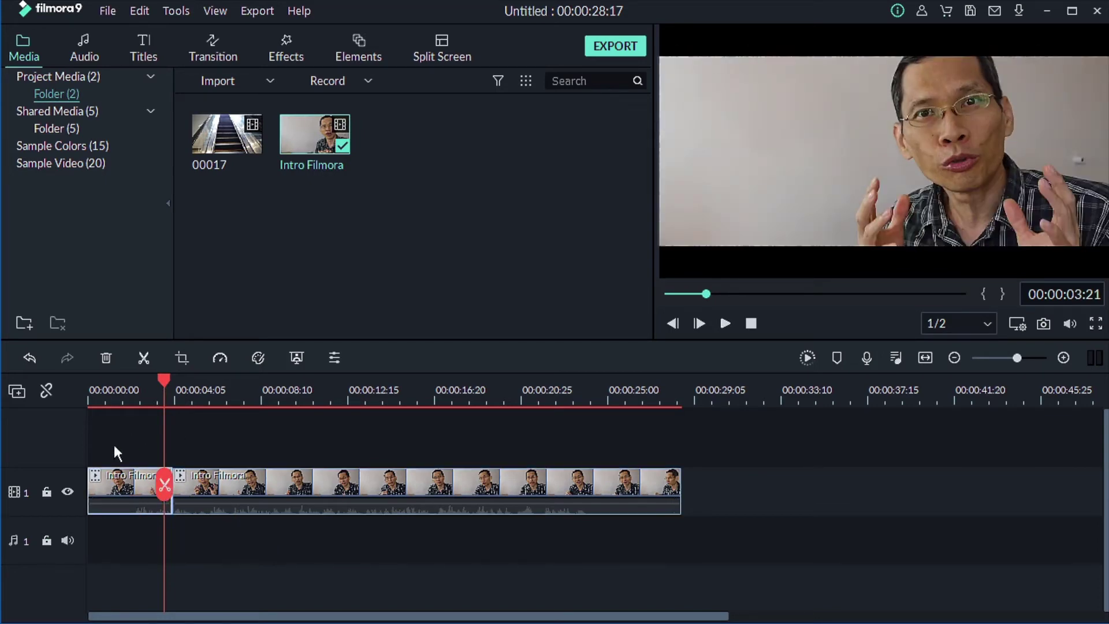
click(212, 477)
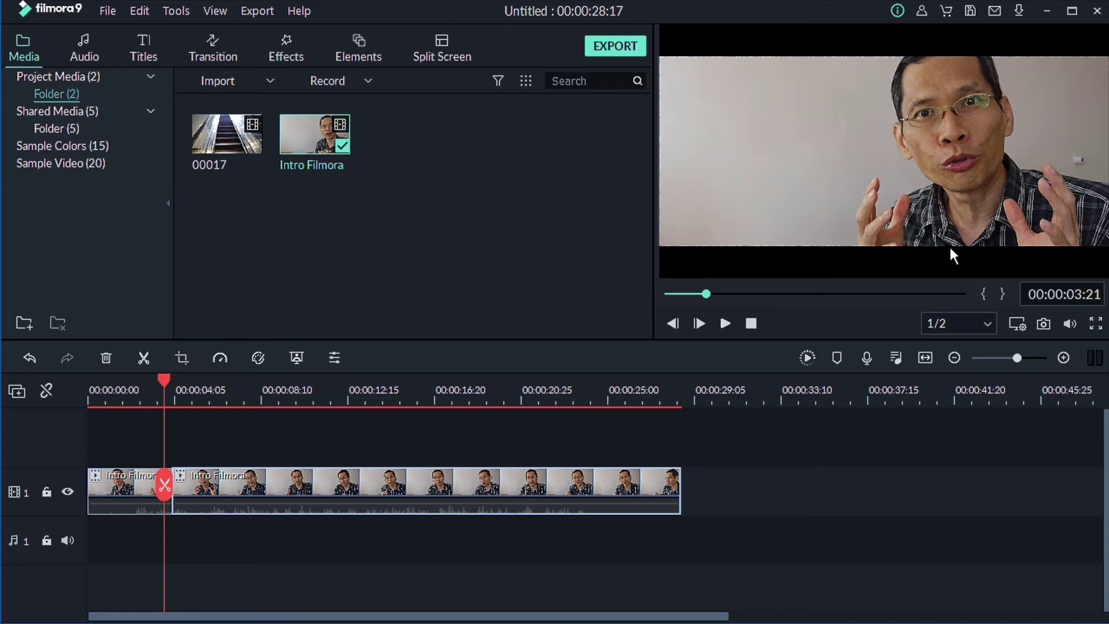
Swap start/end in Crop and Zoom (Alt+C), apply a fixed 1920x878 crop, and preview it
key(alt+c)
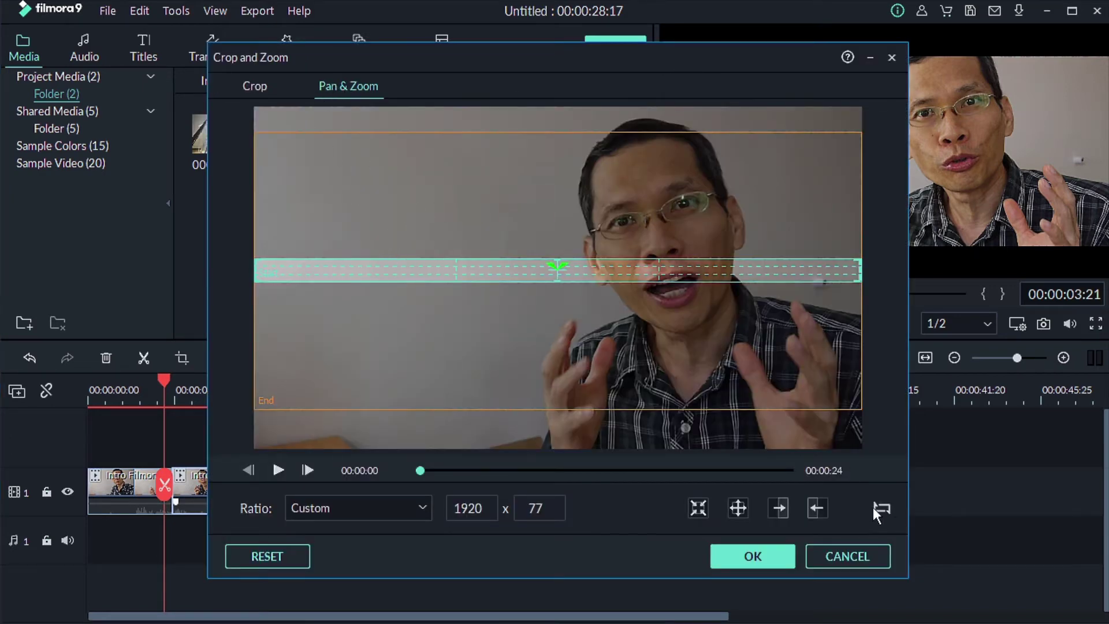
click(883, 508)
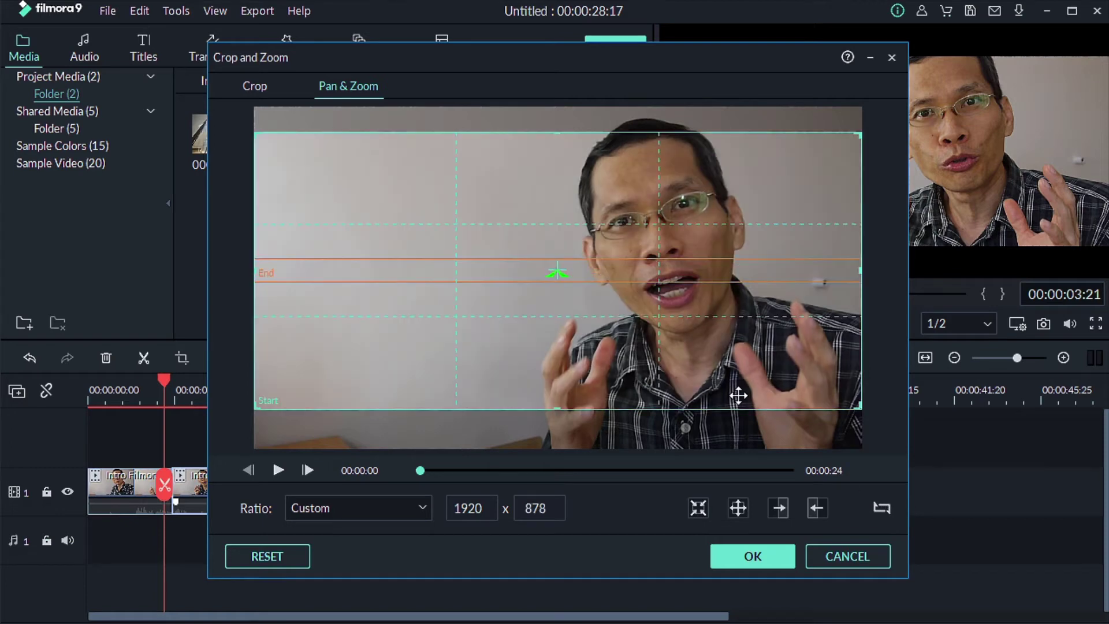
click(252, 87)
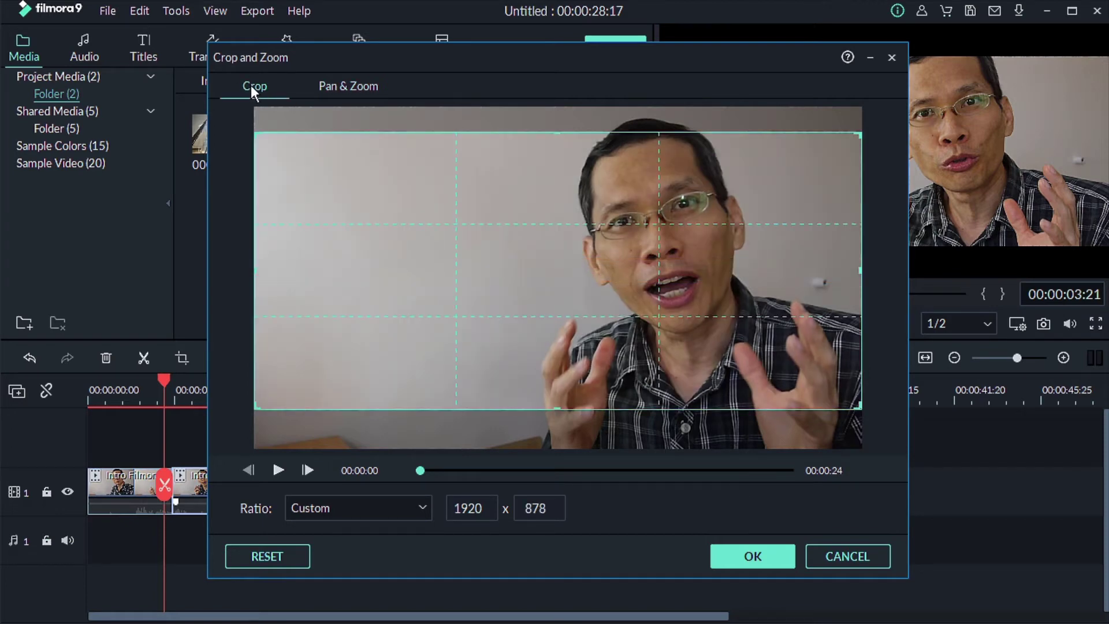
click(765, 553)
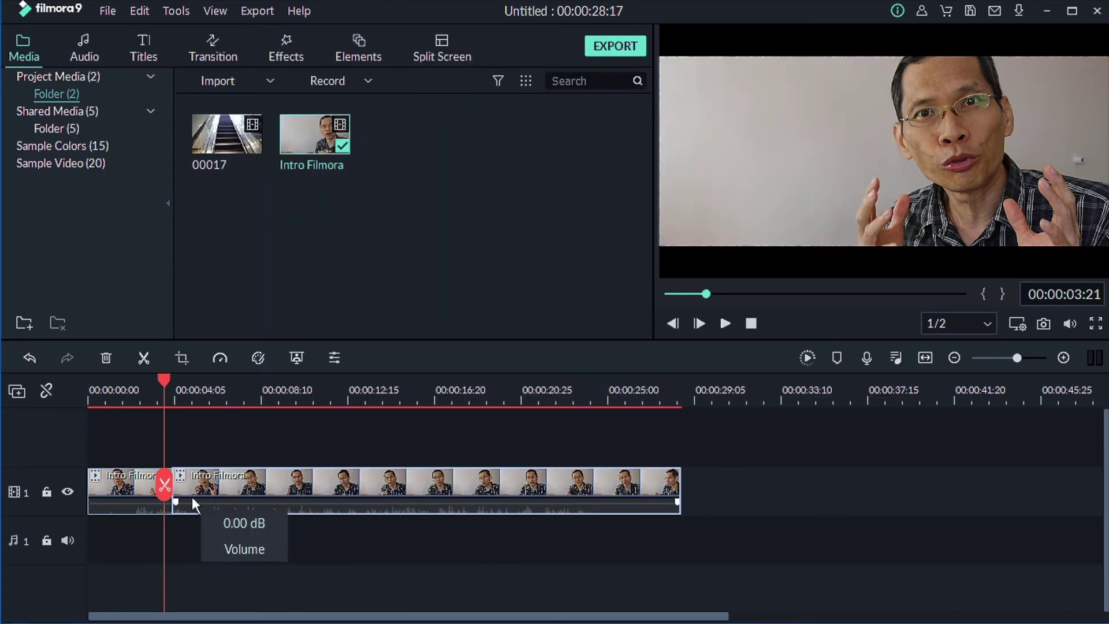
click(725, 323)
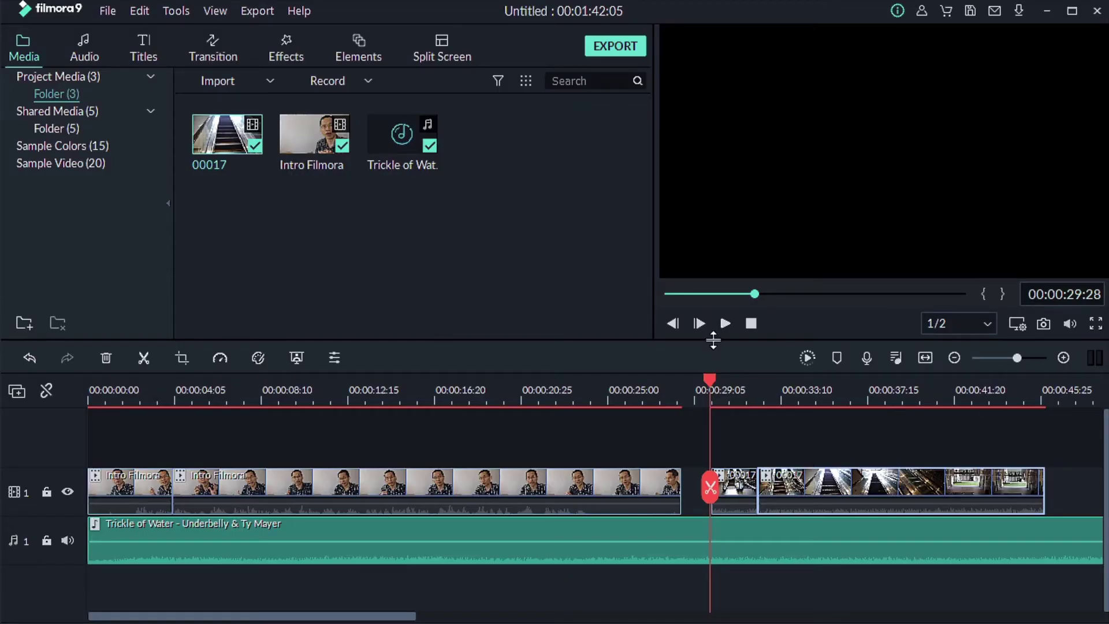
Play and pause a preview of the 00017 escalator footage with the Trickle of Water music
click(725, 324)
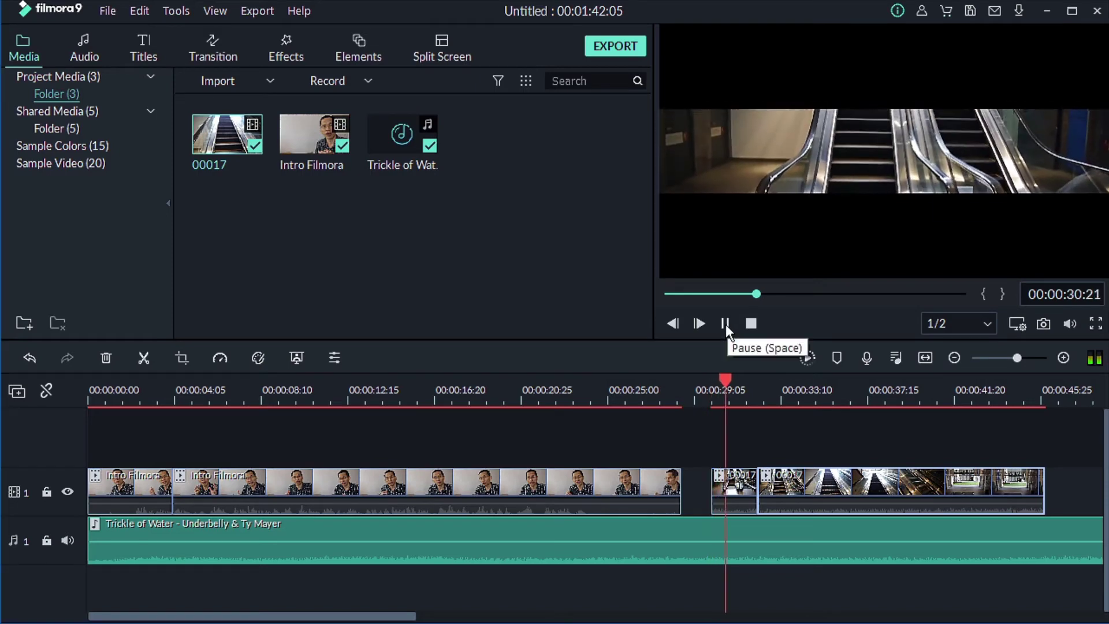
click(726, 324)
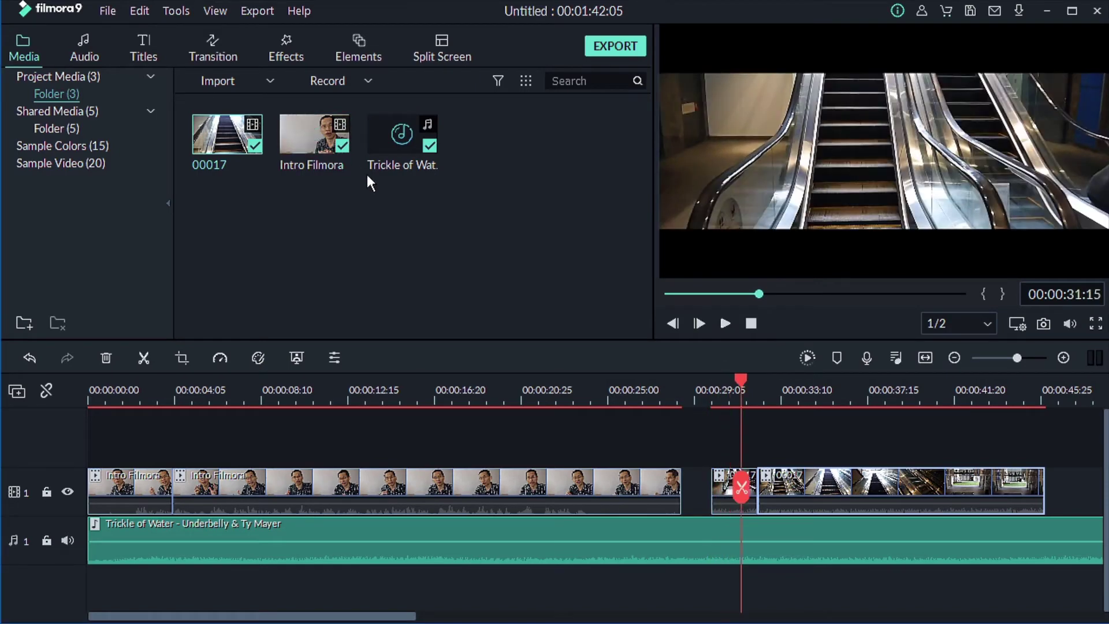